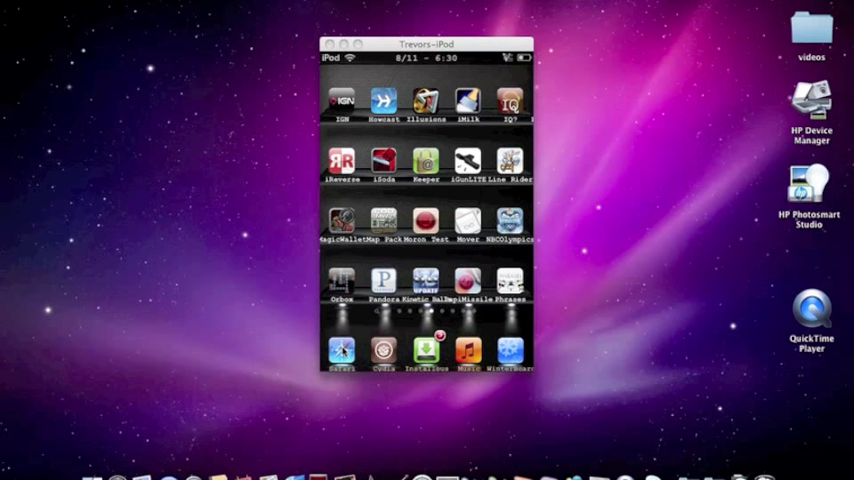
# Jailbreak from jailbreakme.com in Safari and acknowledge the 'Cydia added' alert
pyautogui.click(341, 350)
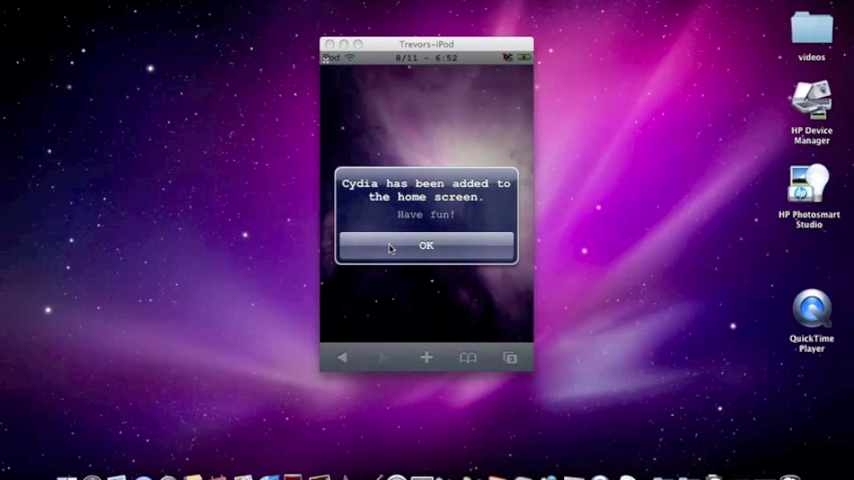
pyautogui.click(390, 248)
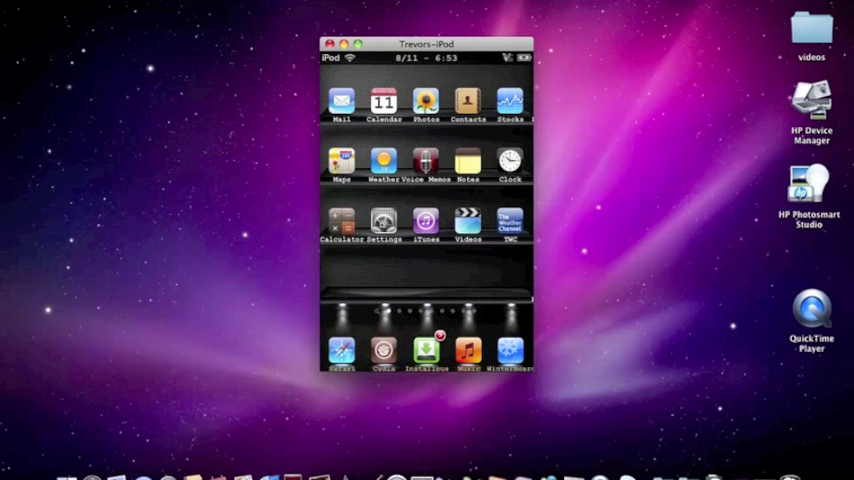
# From the home screen now holding Cydia, go into the Settings app
pyautogui.click(381, 226)
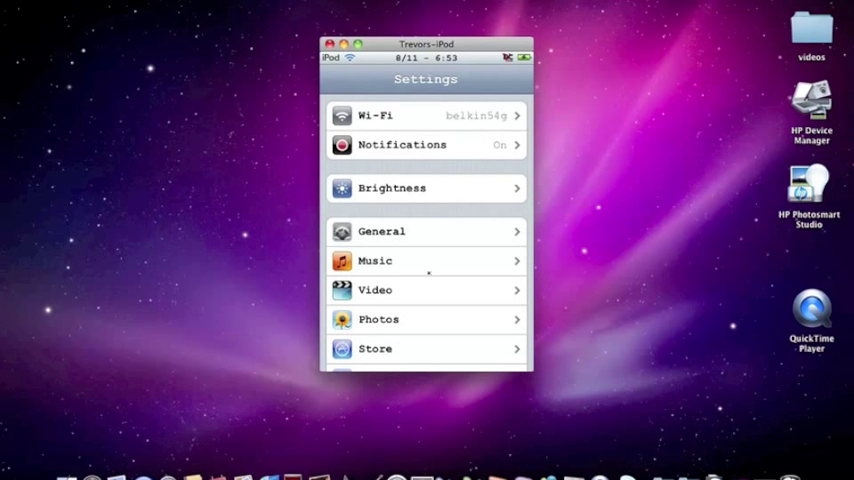
pyautogui.scroll(-2, 429, 271)
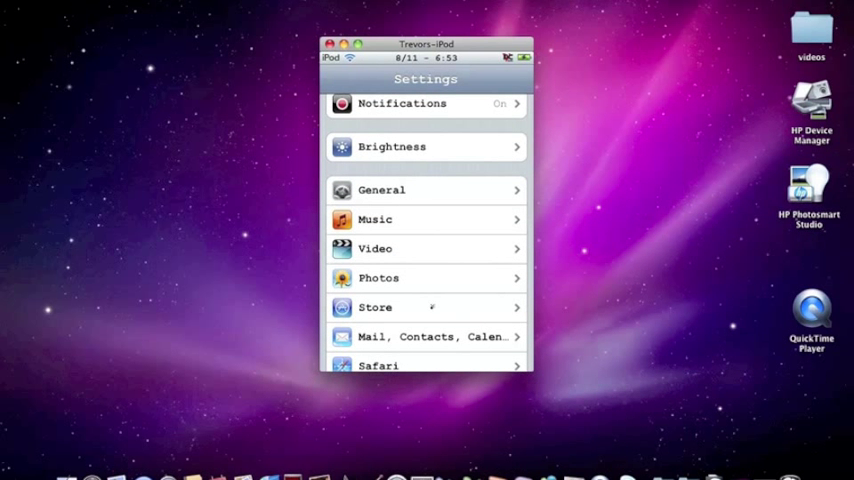
# View About under General showing version 3.1.2 (7D11), then close the mirrored window
pyautogui.click(435, 189)
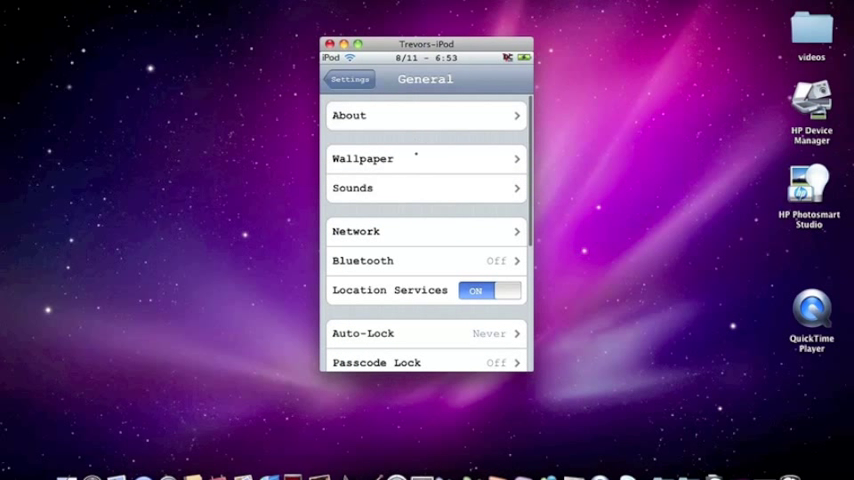
pyautogui.click(434, 116)
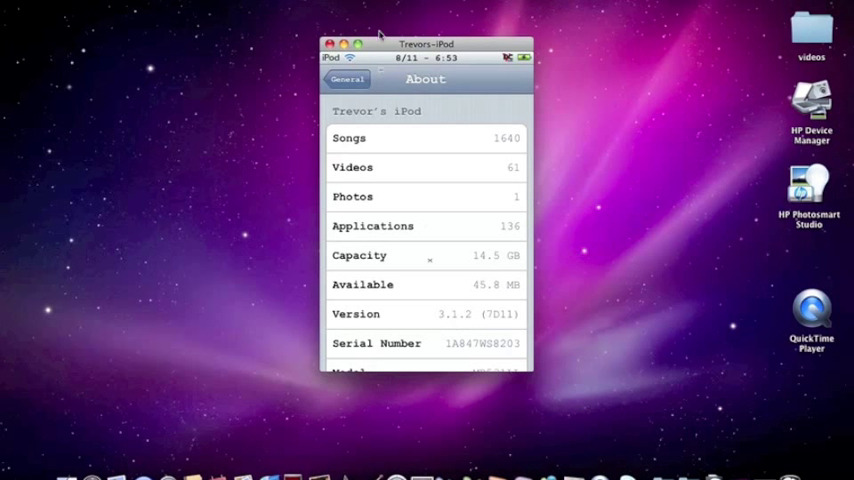
pyautogui.click(330, 44)
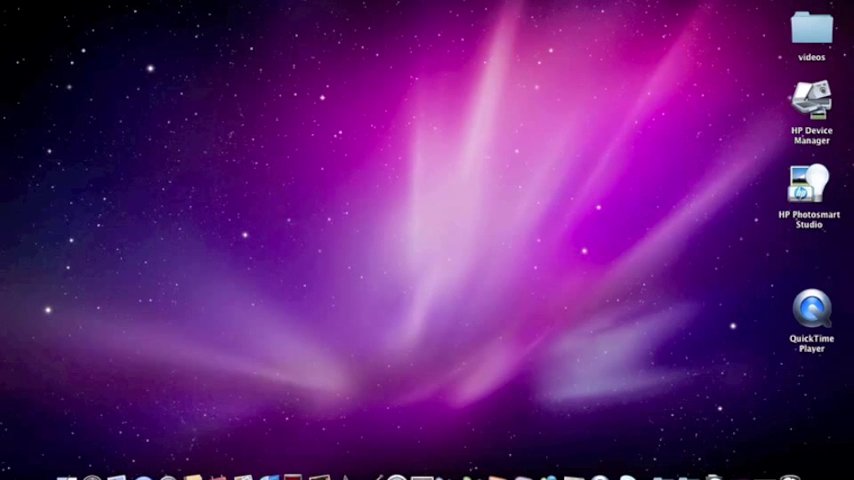